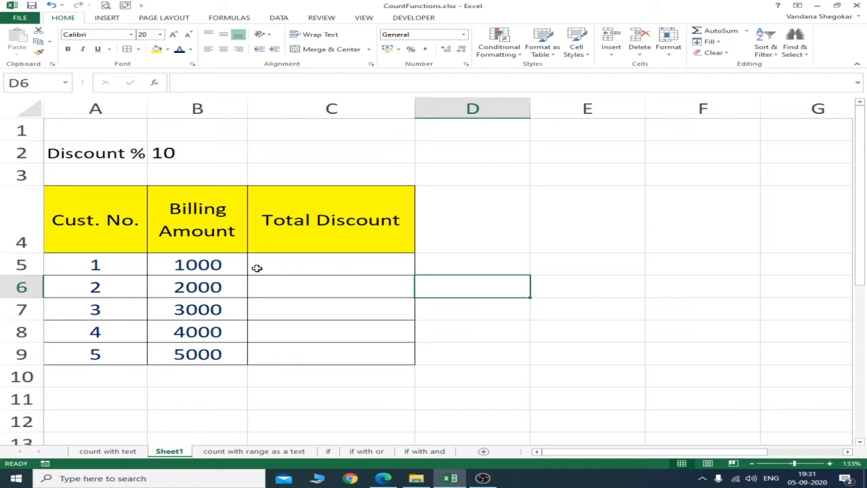
Enter the formula =B5*B2/100 in C5 to calculate the first customer's total discount
left_click(317, 268)
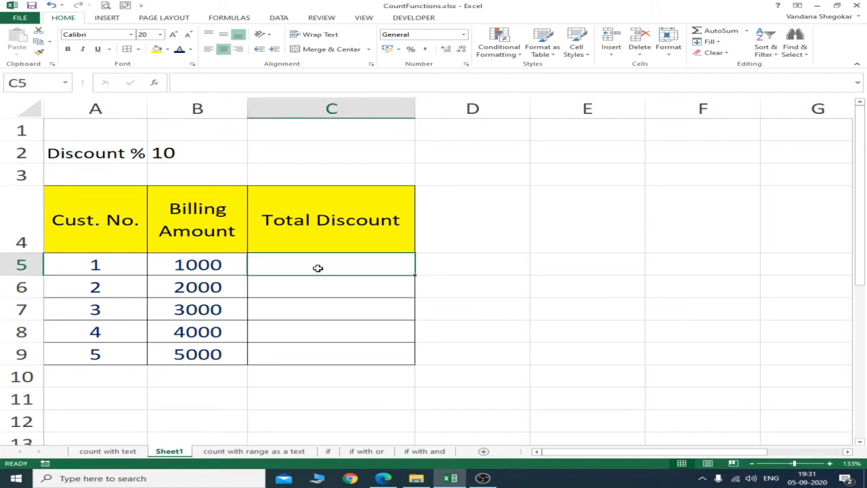
type("=")
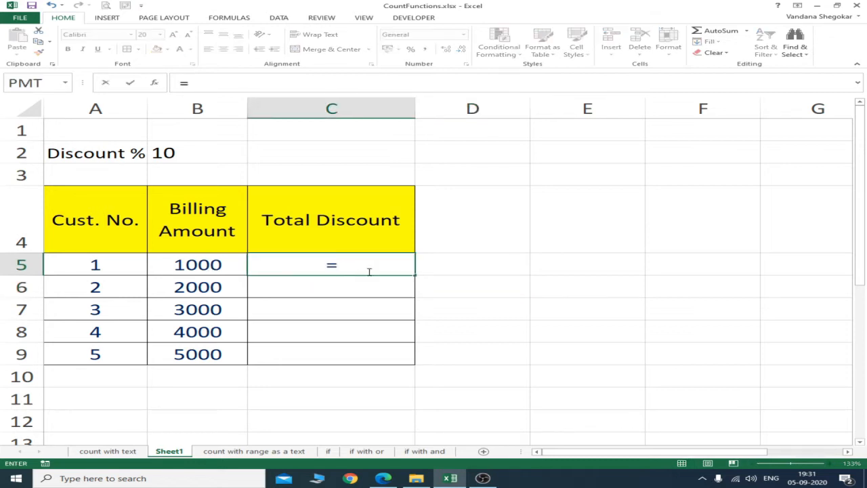
left_click(205, 265)
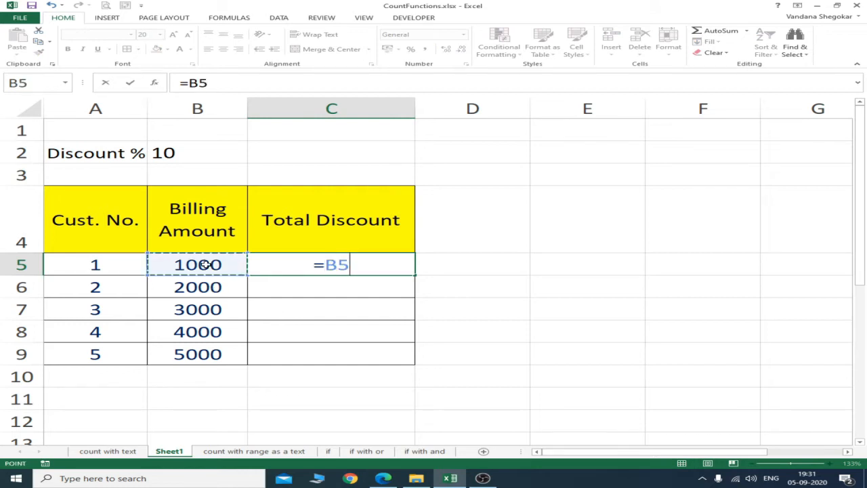
type("*")
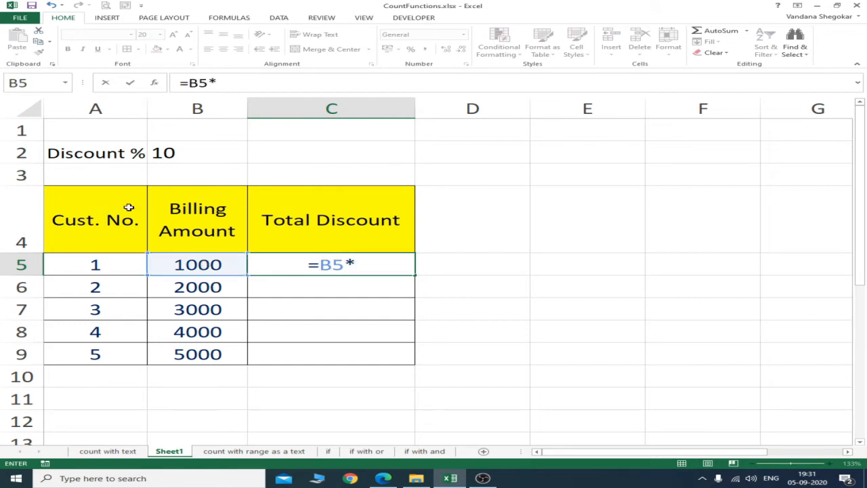
left_click(210, 150)
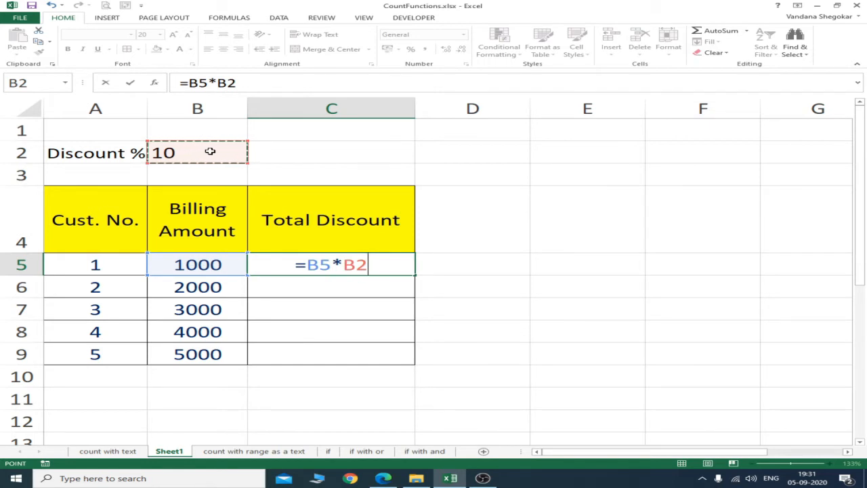
type("/")
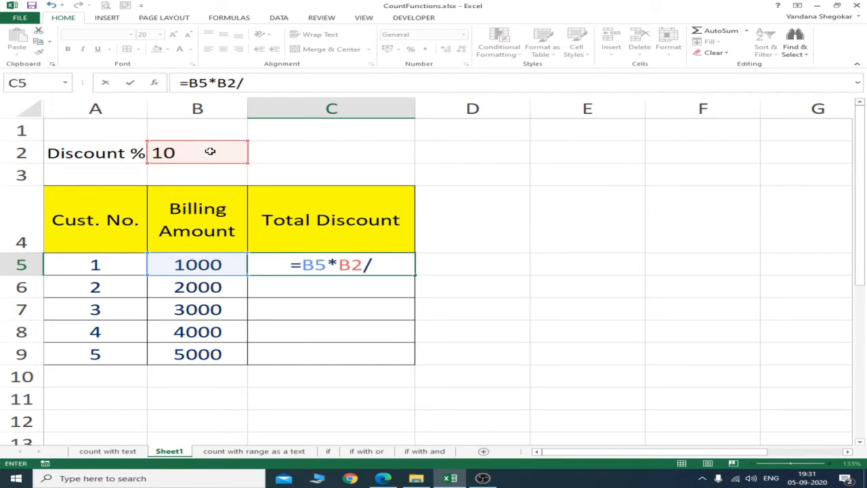
type("100")
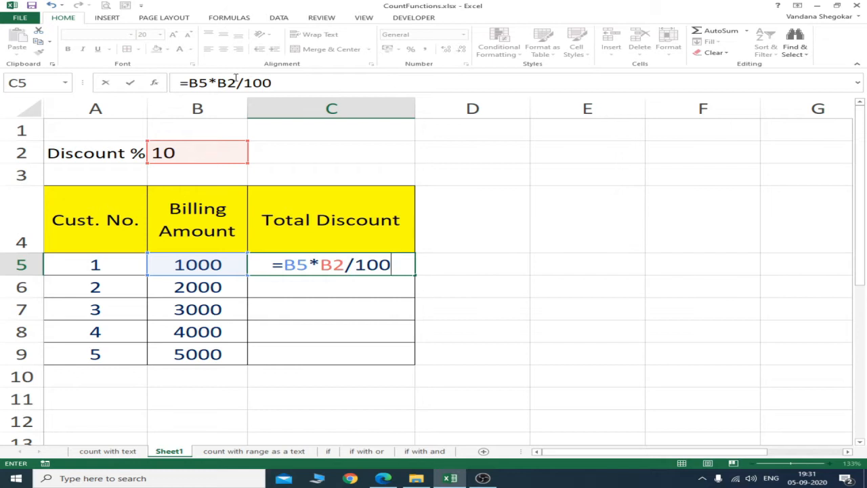
left_click(236, 83)
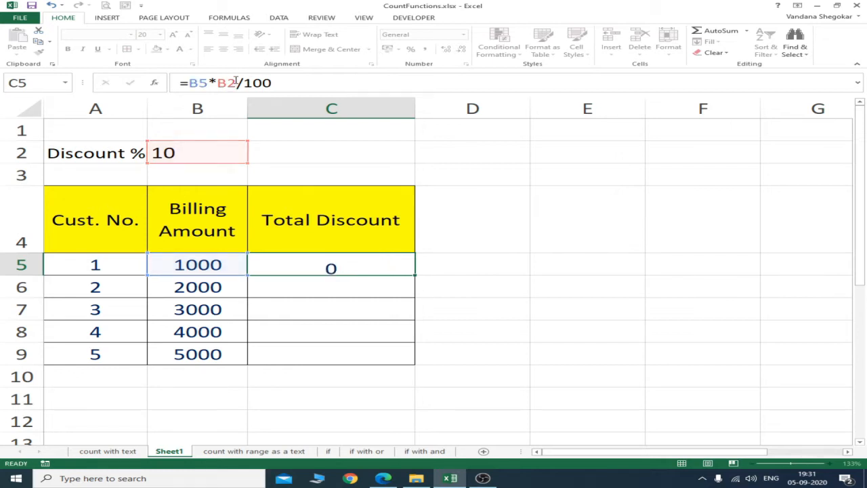
key("Return")
Fill the relative discount formula from C5 down through C9
left_click(310, 264)
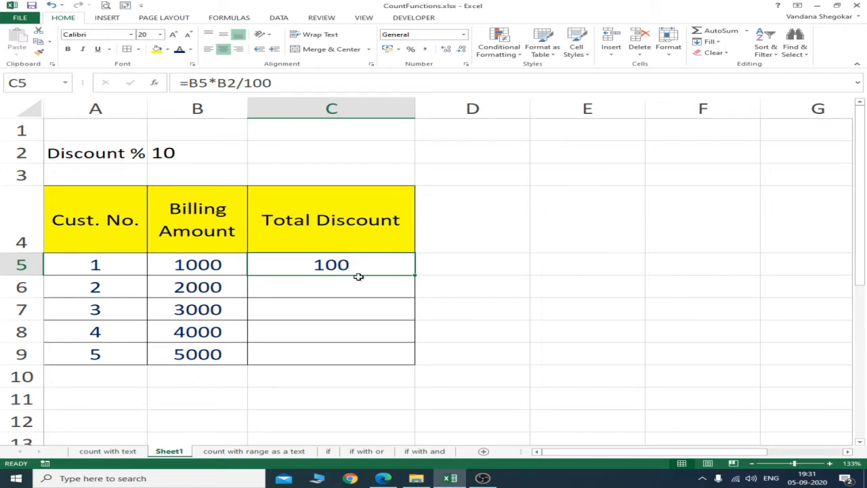
left_click_drag(417, 276, 402, 360)
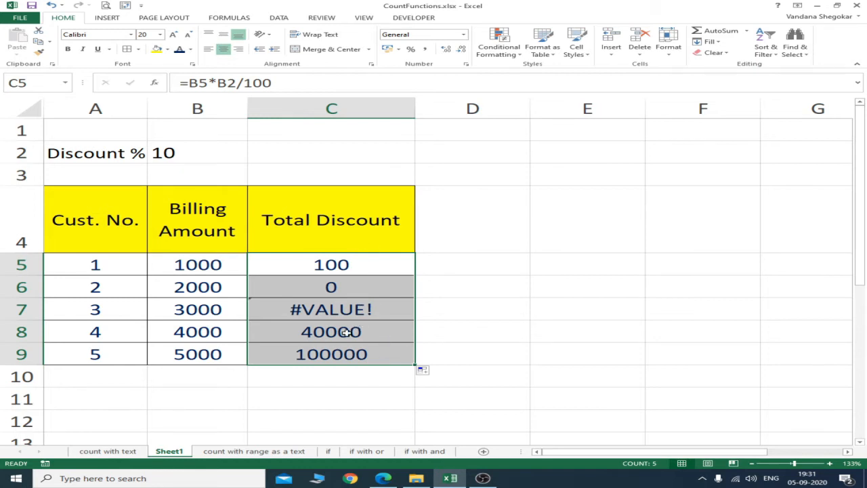
Show the worksheet formulas and compare the discount cell references in C5 and C6
left_click(244, 19)
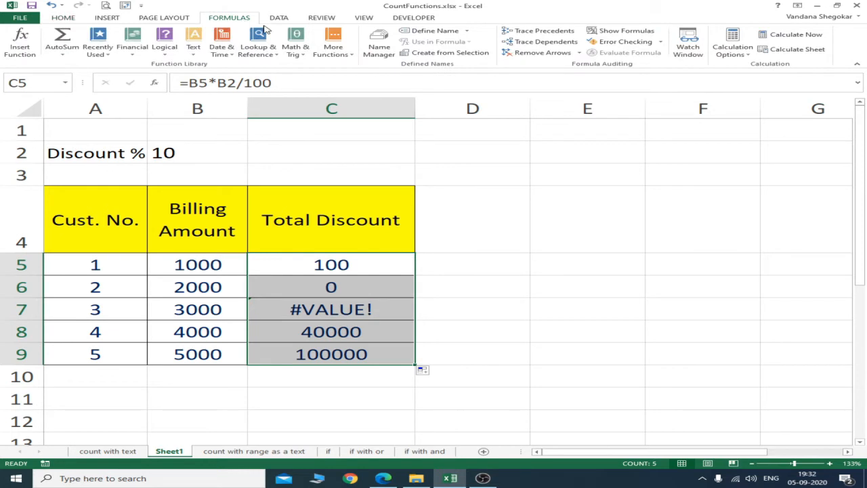
left_click(624, 33)
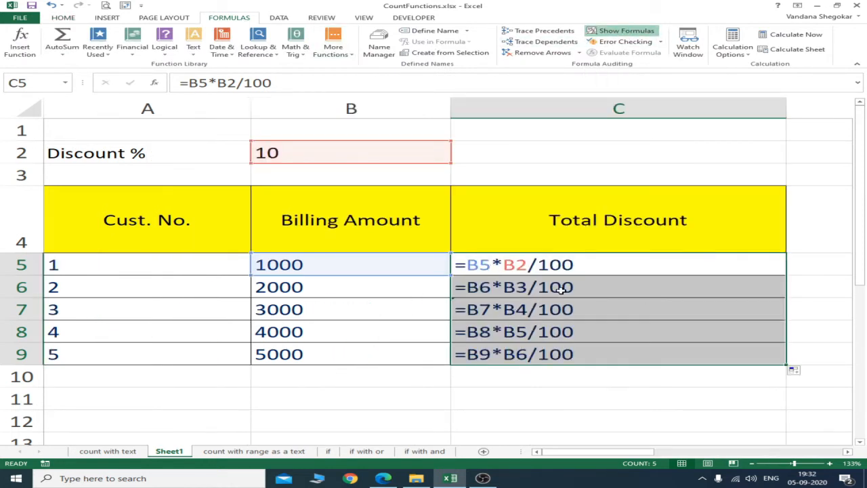
left_click(600, 293)
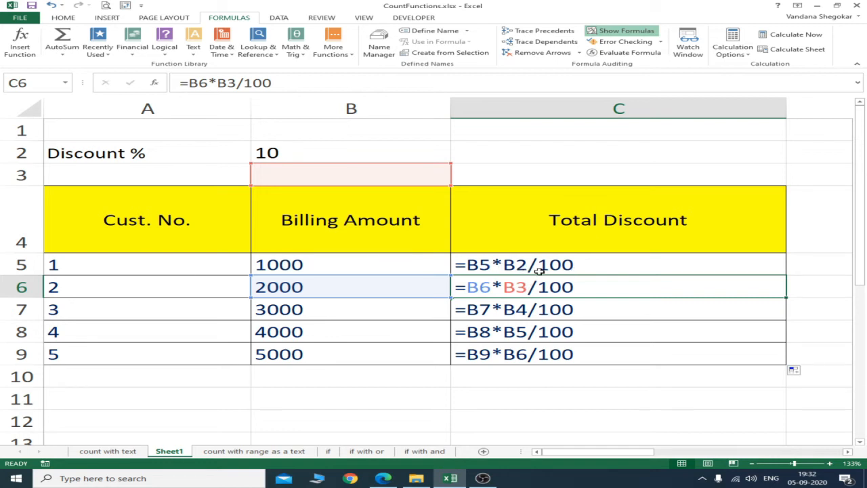
left_click(516, 265)
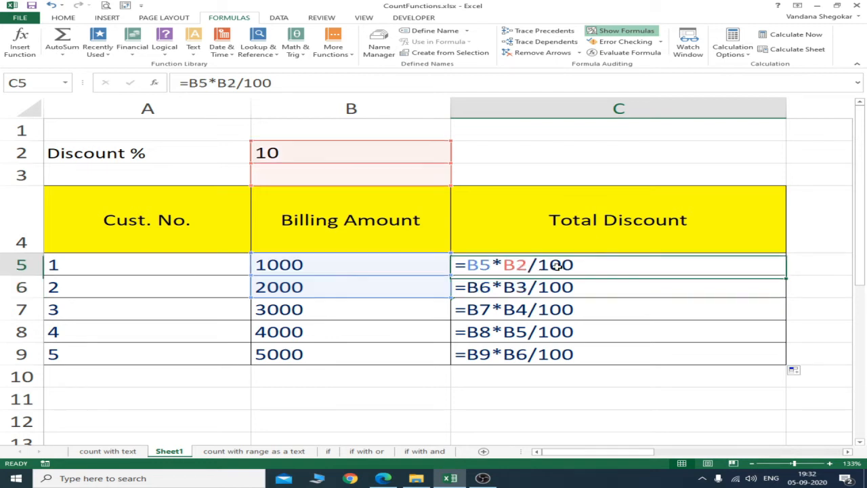
left_click(517, 289)
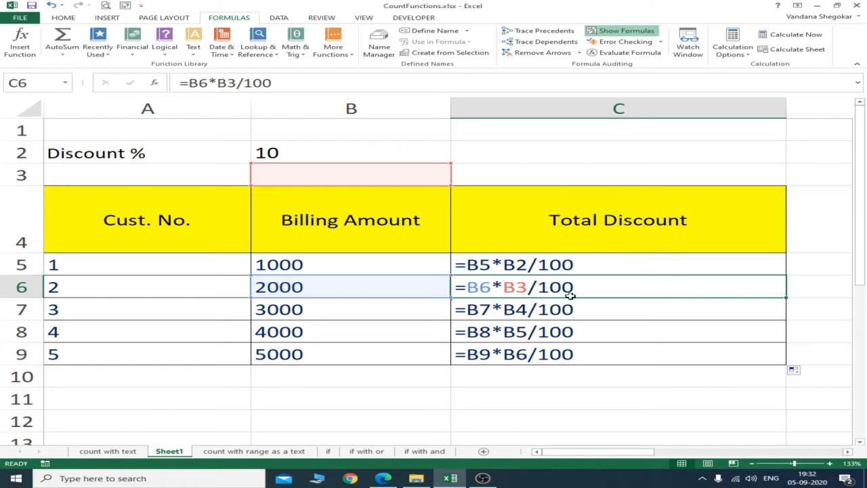
Clear the copied formulas in C6:C9 and return the sheet to displaying values
left_click(530, 269)
left_click_drag(539, 290, 555, 370)
key("Delete")
left_click(577, 262)
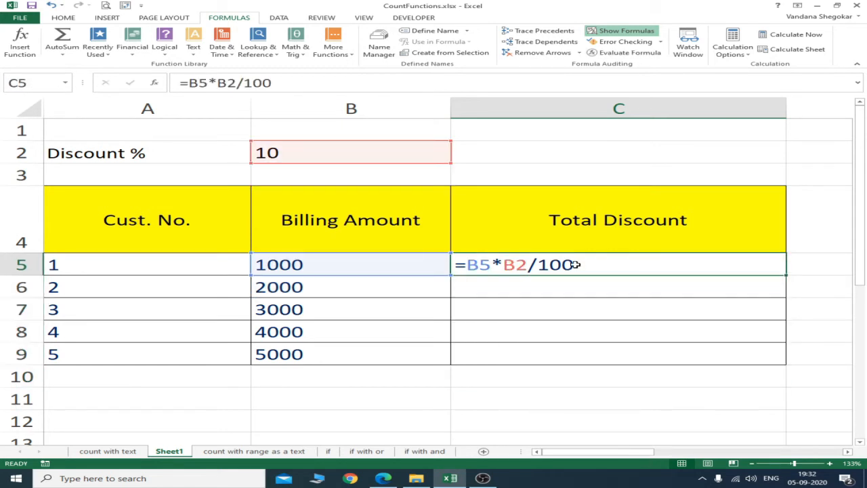
left_click(621, 30)
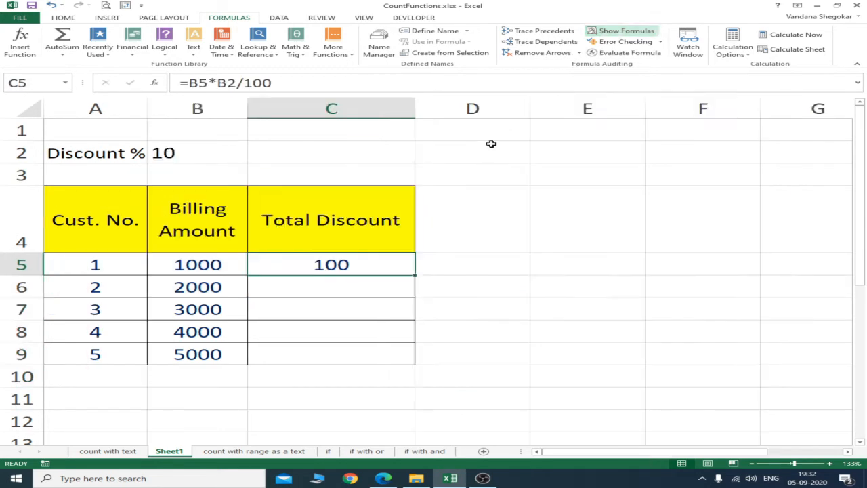
Lock the discount row in C5 by changing the formula to =B5*B$2/100, and fill it down through C9
left_click(234, 82)
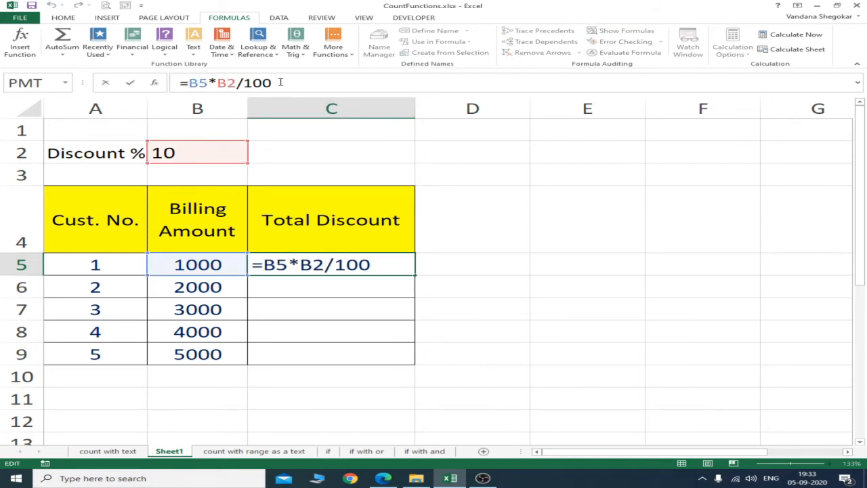
type("$")
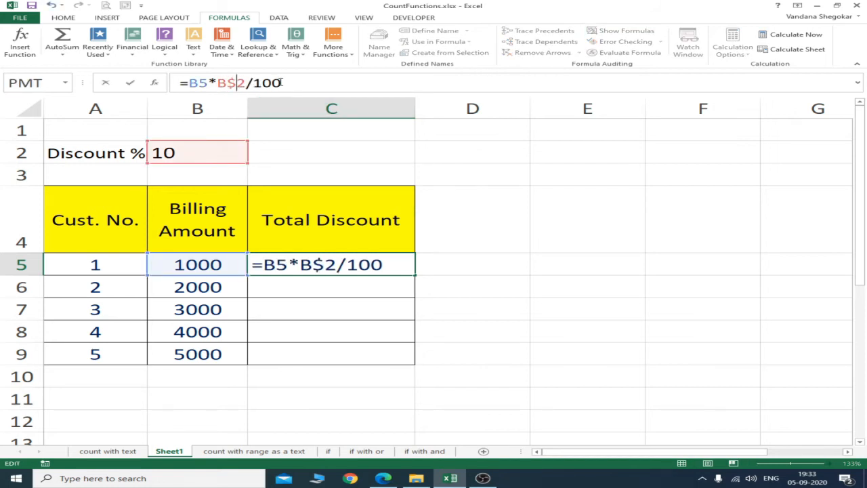
key("Return")
left_click(389, 264)
left_click_drag(412, 275, 409, 362)
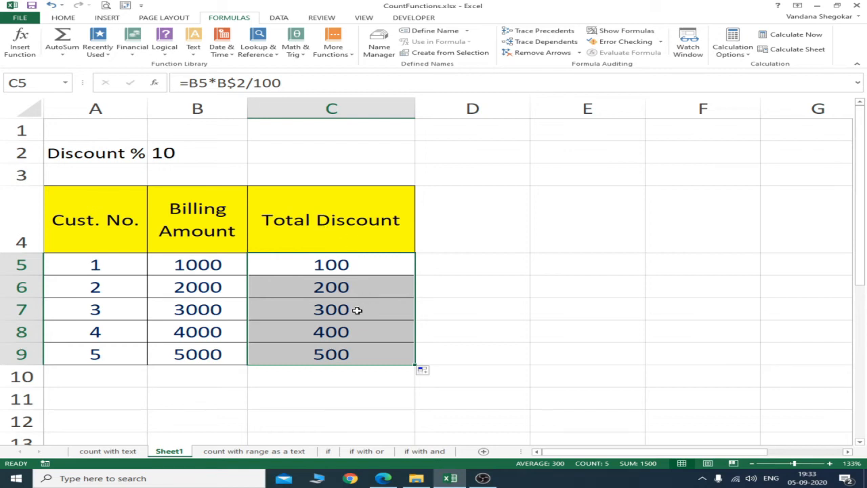
left_click(361, 262)
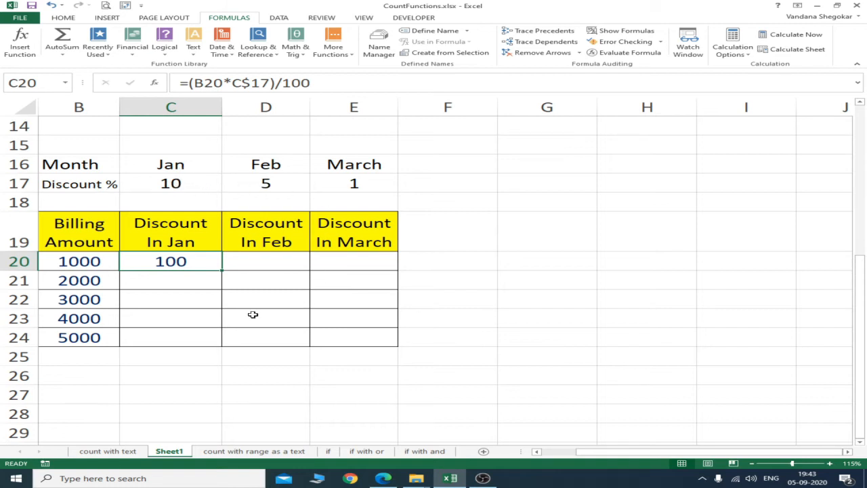
Fill the January discount formula from C20 down through C24
left_click(253, 315)
left_click(175, 263)
left_click(215, 292)
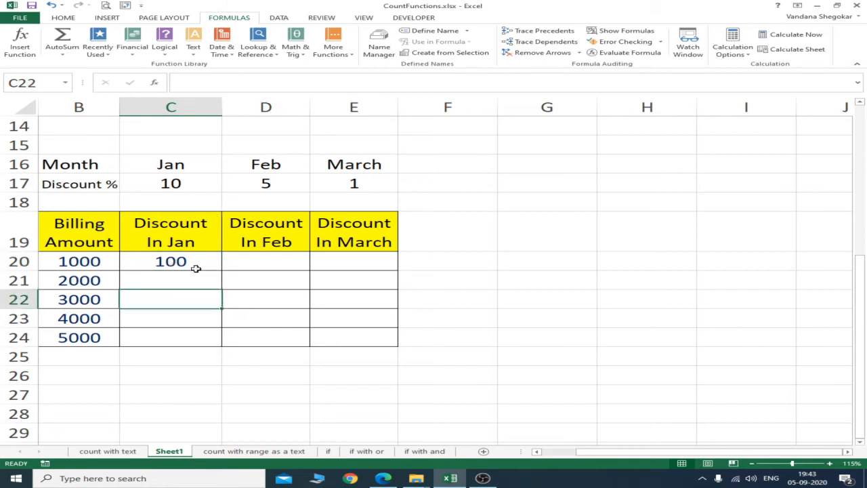
left_click(195, 268)
left_click_drag(223, 270, 207, 343)
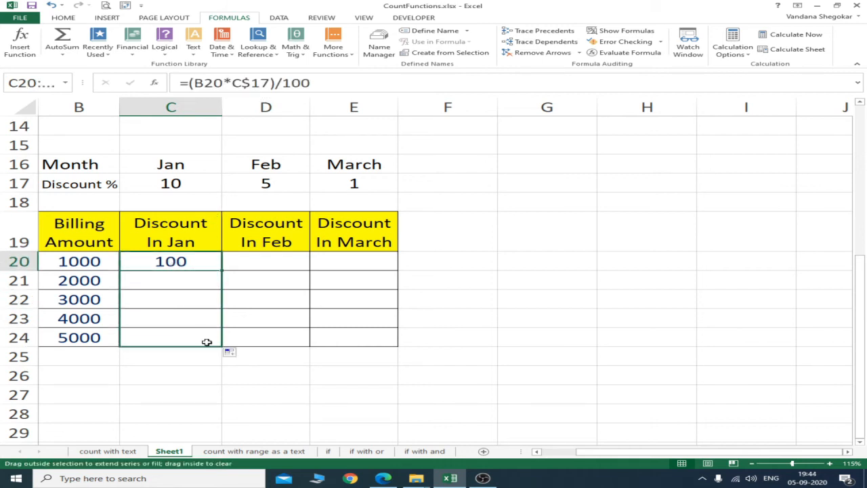
Fill the January discount formula from C20 across to the February and March cells D20:E20
left_click(198, 281)
left_click(203, 261)
left_click_drag(223, 272, 372, 273)
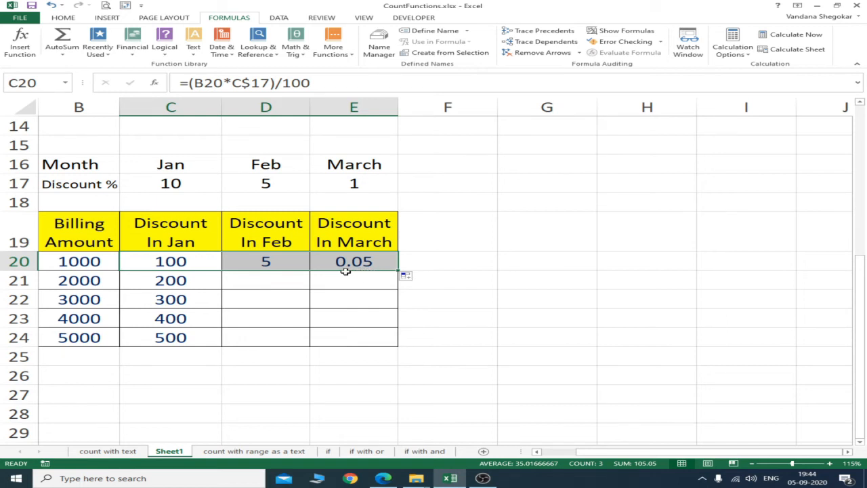
Show the formulas, examine the billing amount and discount references in C20, D20 and E20, and return to displaying values
left_click(520, 313)
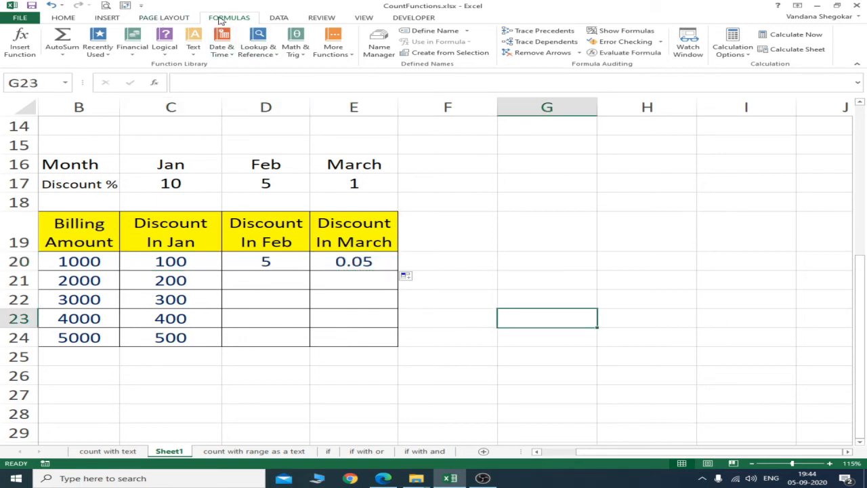
left_click(617, 32)
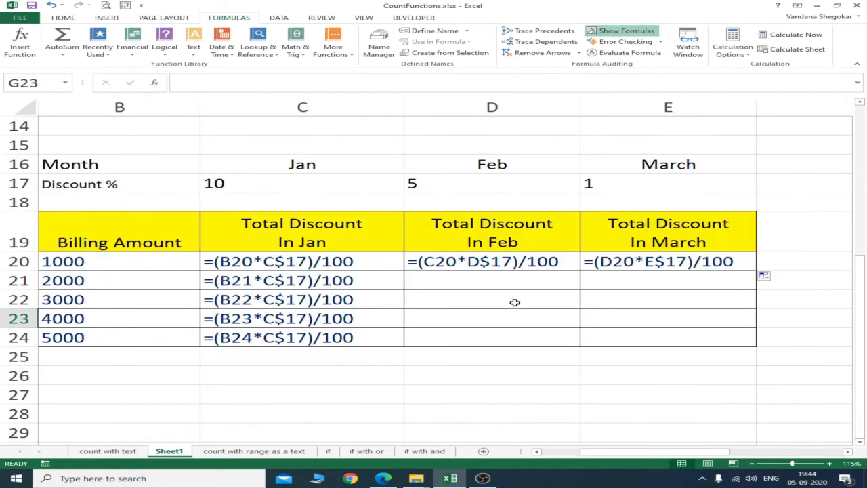
left_click(271, 262)
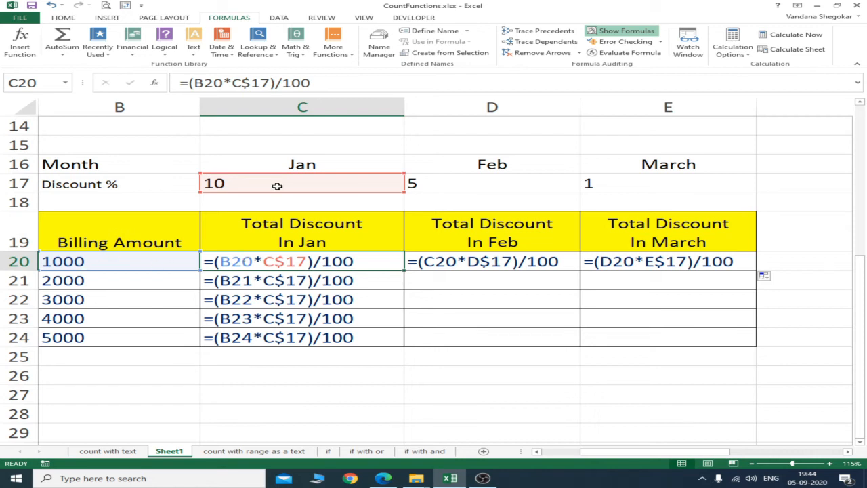
left_click(498, 266)
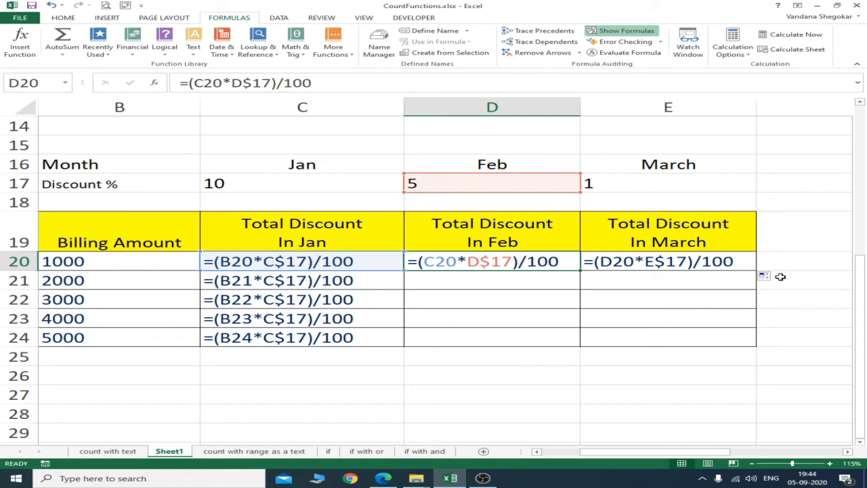
left_click(693, 264)
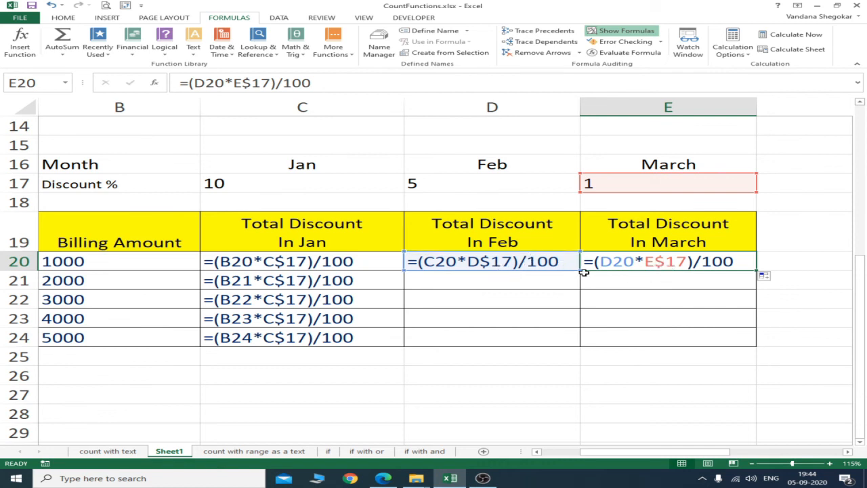
left_click(325, 262)
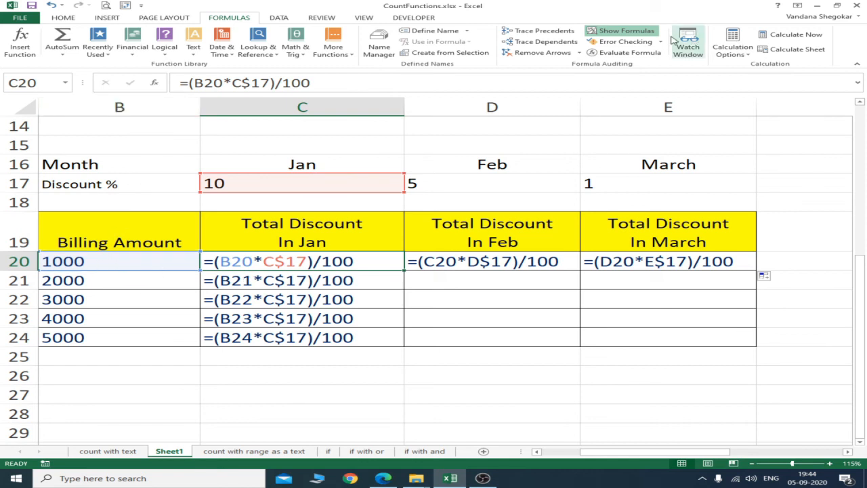
left_click(626, 32)
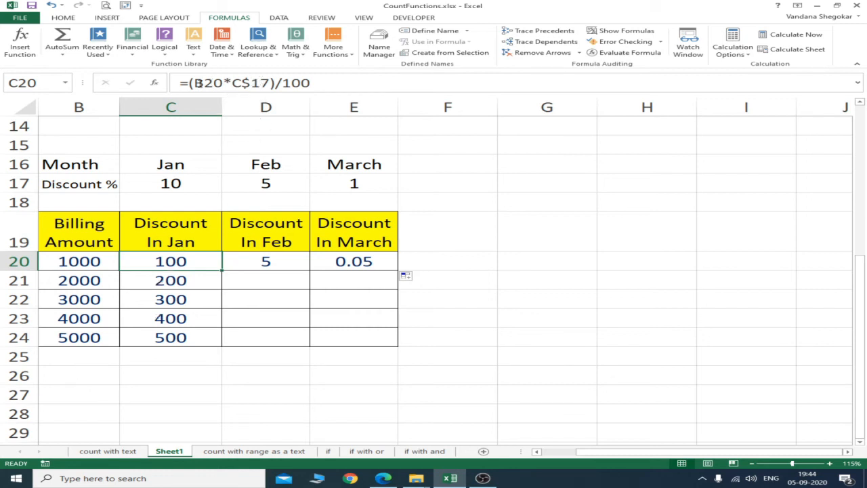
Lock the billing column in C20 by changing the formula to =($B20*C$17)/100, and fill it across through E20
left_click(196, 82)
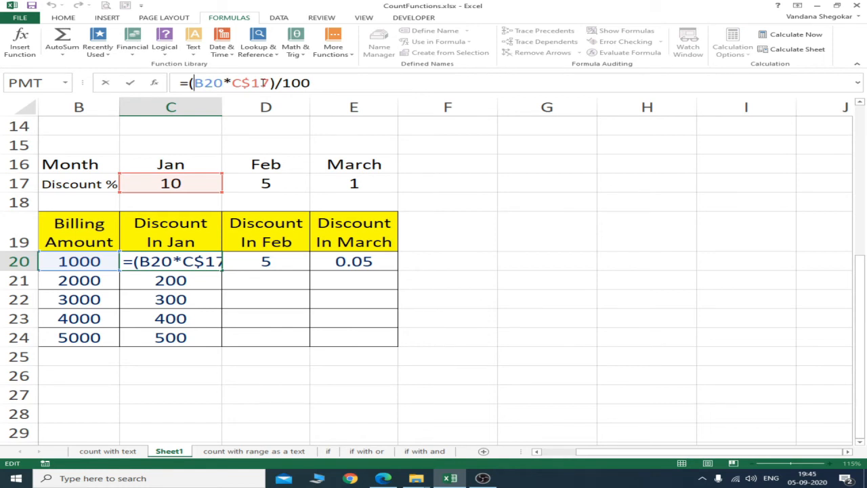
type("$")
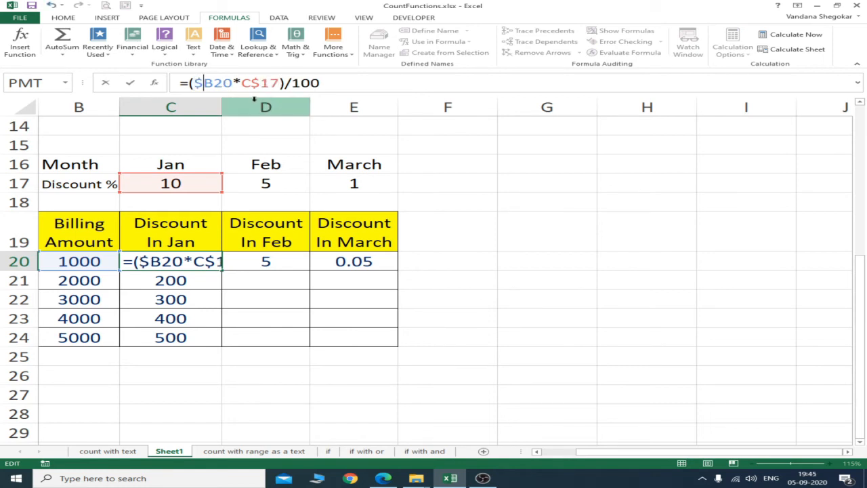
key("ctrl+Return")
left_click(182, 259)
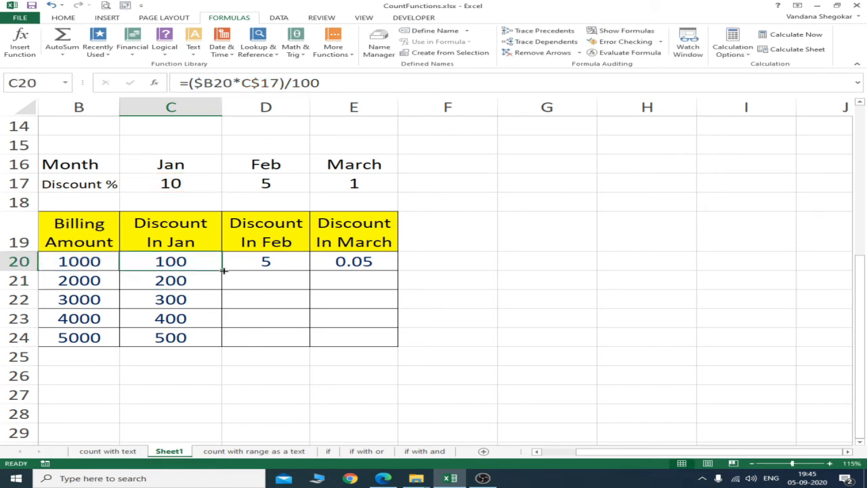
left_click_drag(222, 270, 391, 271)
left_click(392, 336)
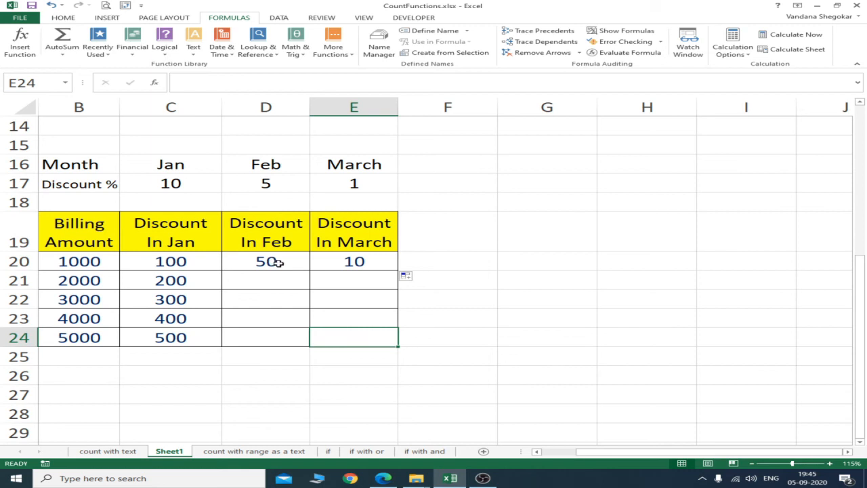
Fill the discount formulas from C20:E20 down through row 24 for all three months
left_click(271, 297)
left_click_drag(176, 263, 399, 348)
Show the formulas, examine the locked billing column and discount row references in D22, C20 and C21, and return to displaying values
left_click(627, 31)
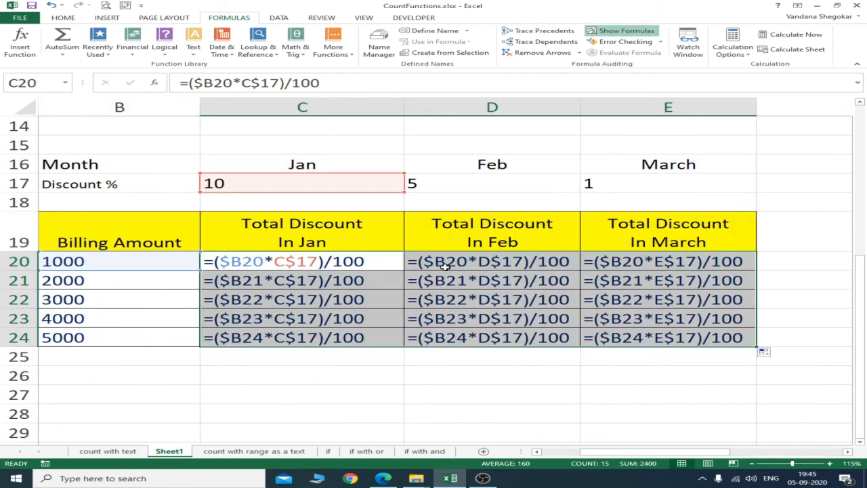
left_click(446, 300)
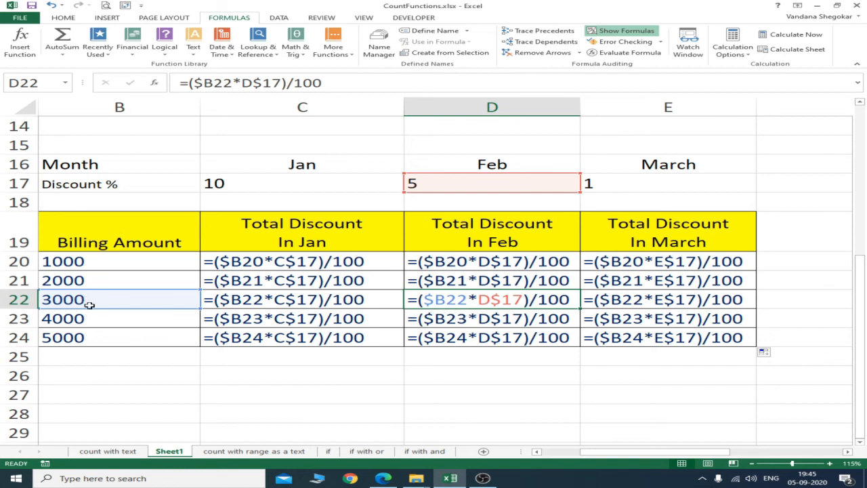
left_click(300, 264)
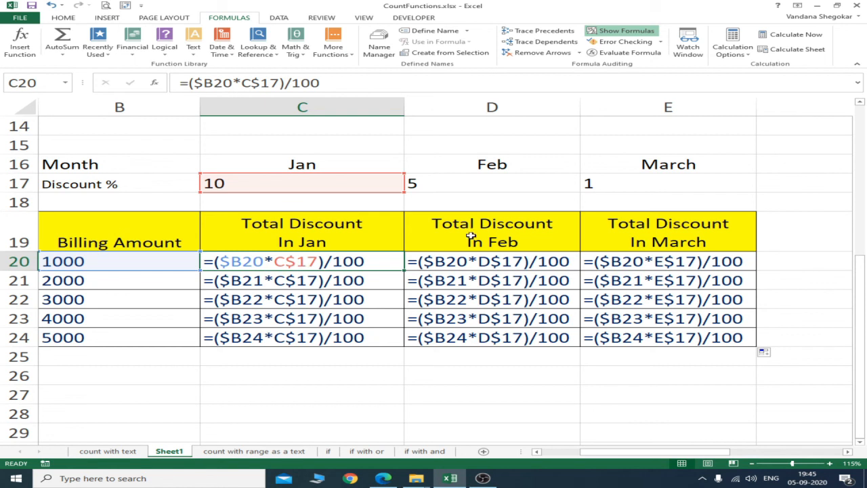
key("Down")
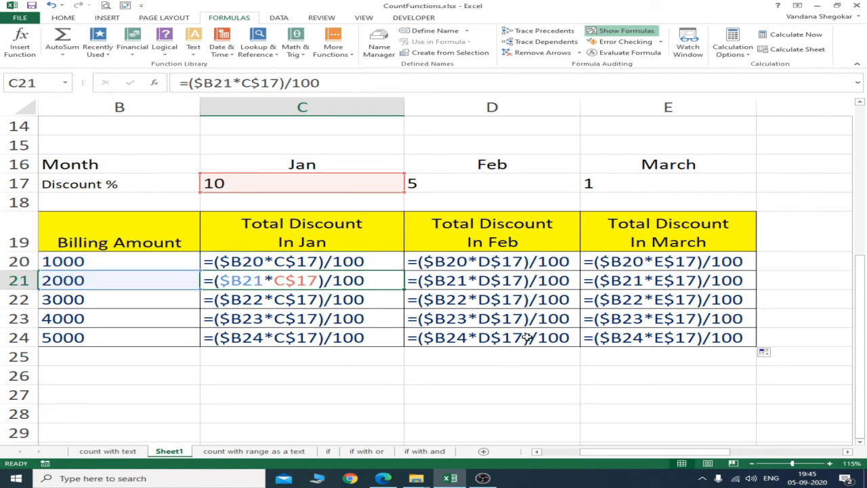
left_click(624, 30)
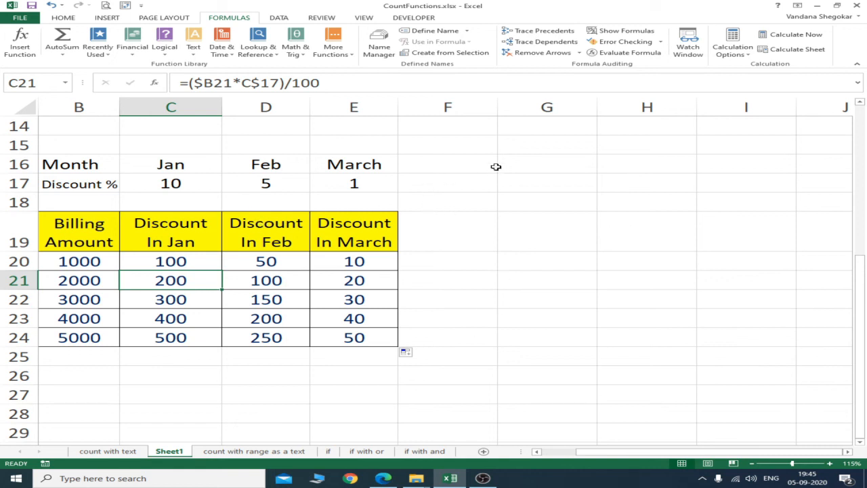
Enter the relative reference formula =G15 in the empty cell G16
left_click(544, 161)
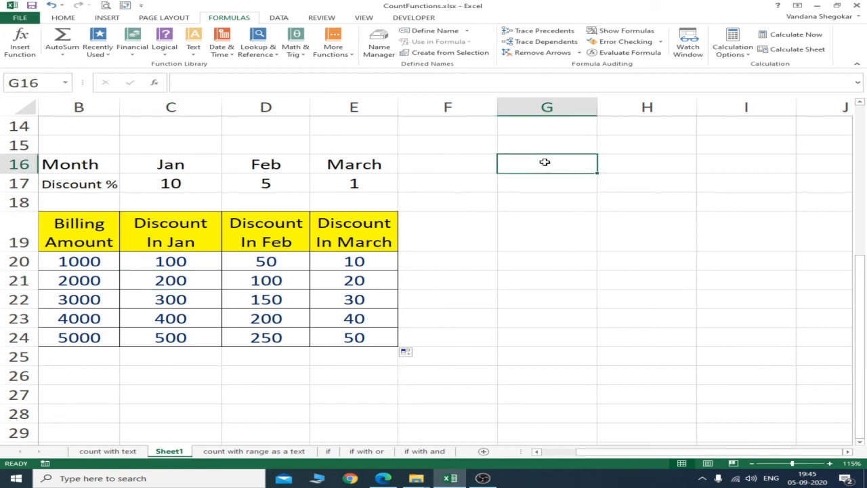
type("=")
left_click(543, 142)
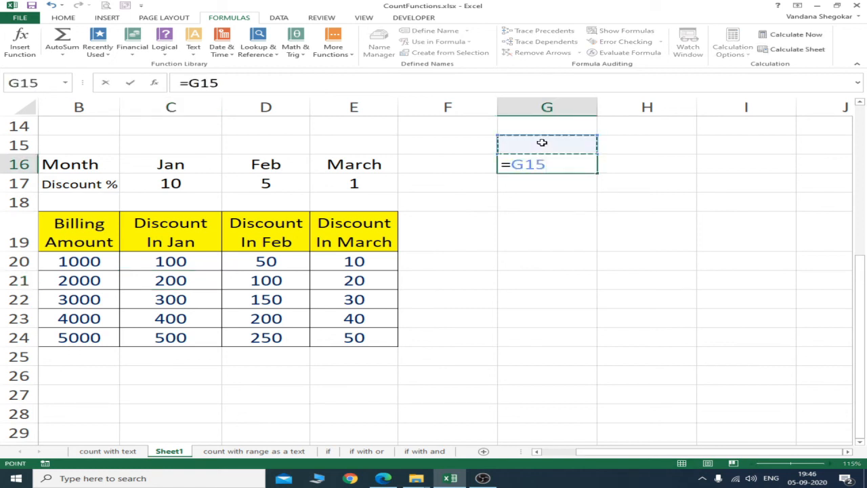
key("Return")
Change the reference in G16 to the absolute form =$G$15 and reselect the cell to check its formula
left_click(545, 166)
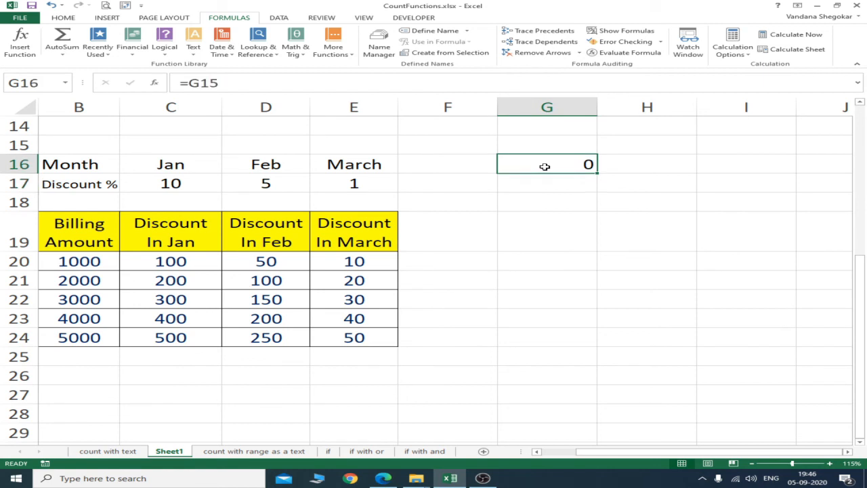
left_click(201, 83)
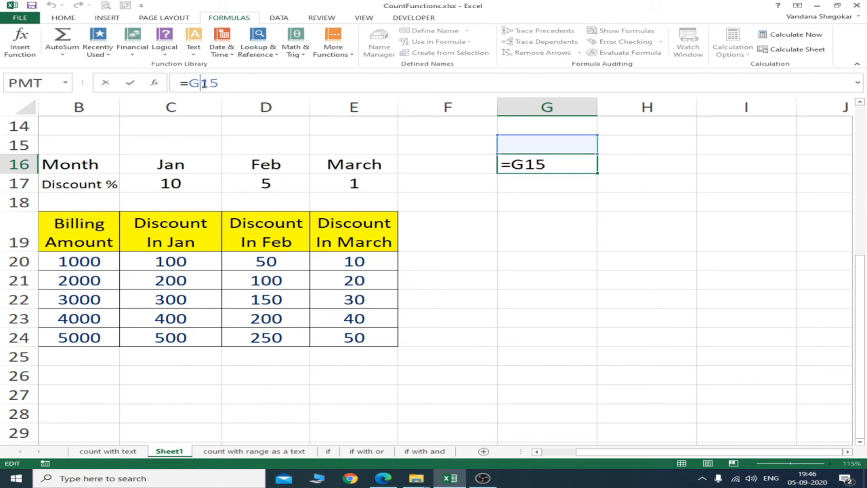
key("F4")
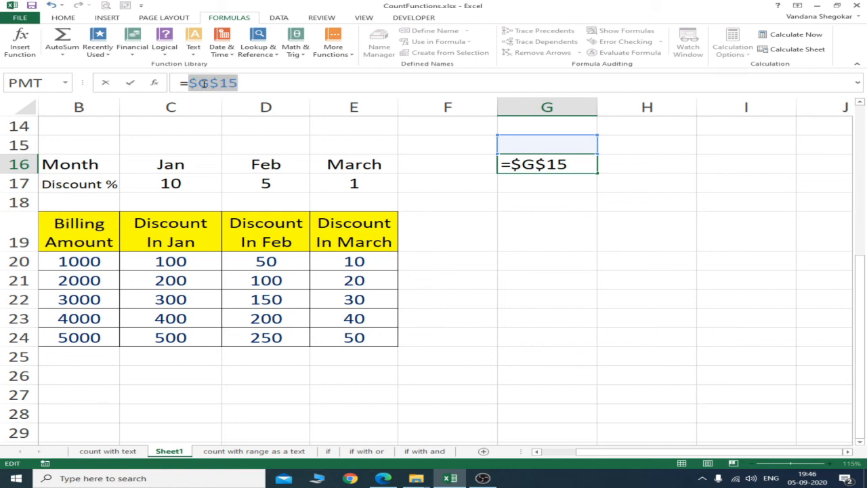
key("Return")
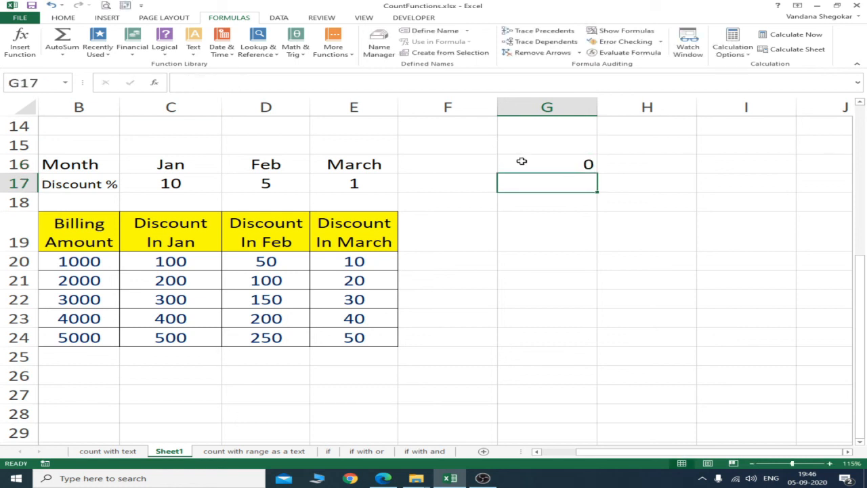
left_click(522, 162)
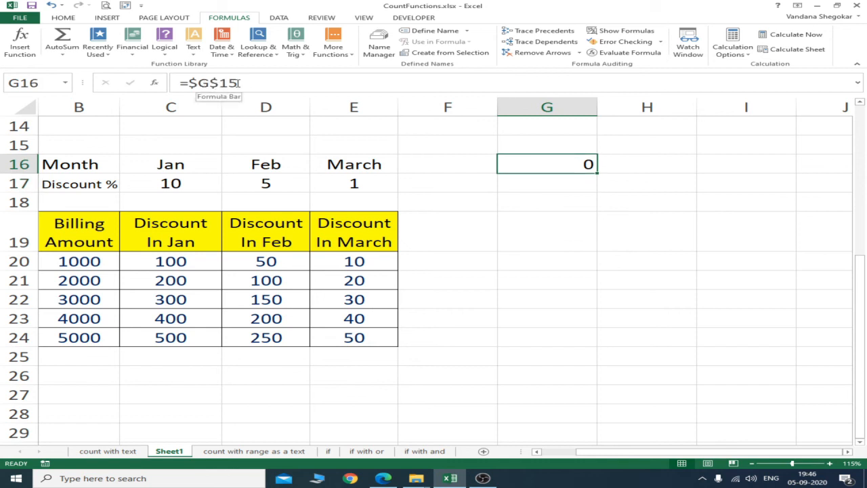